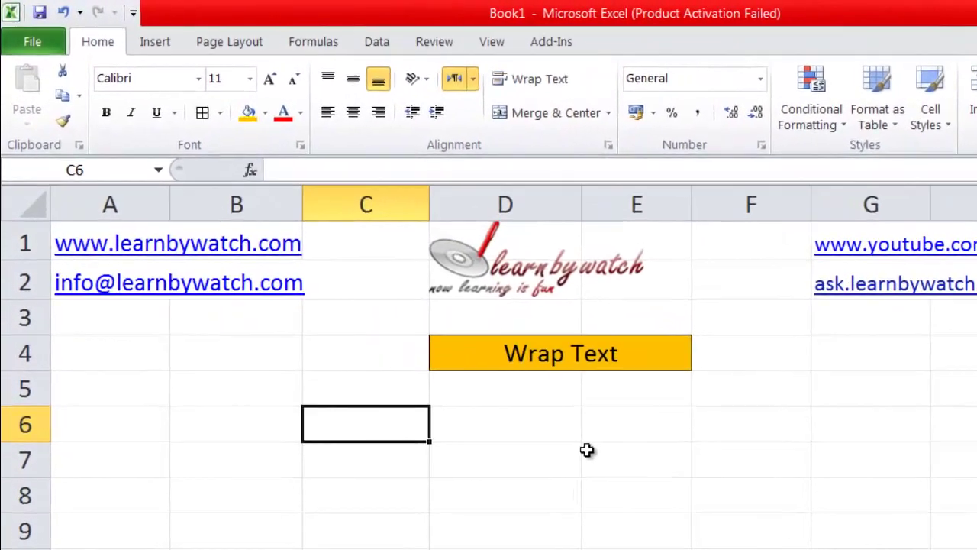
- Type the full street address into C6 so it spills across the empty cells to its right
{"action": "left_click", "coordinate": [454, 347]}
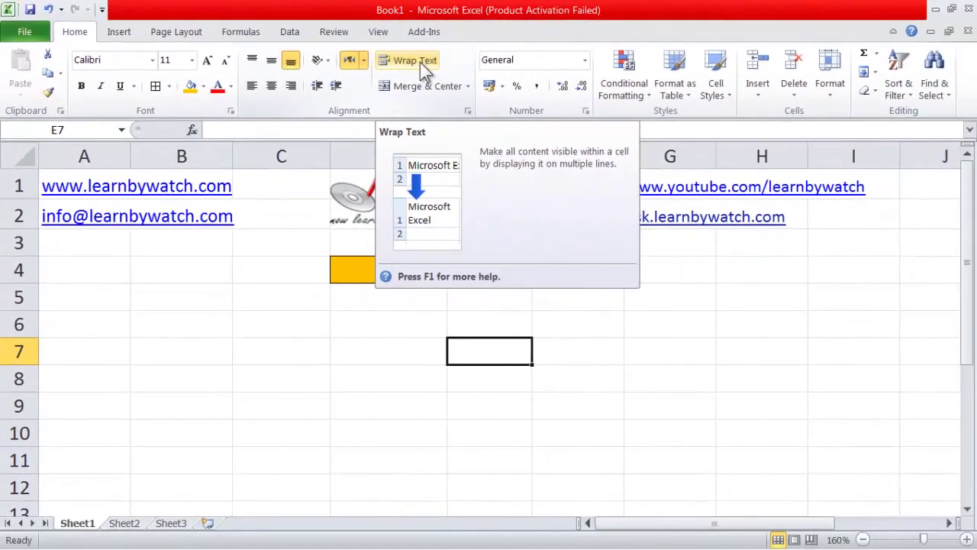
{"action": "left_click", "coordinate": [284, 329]}
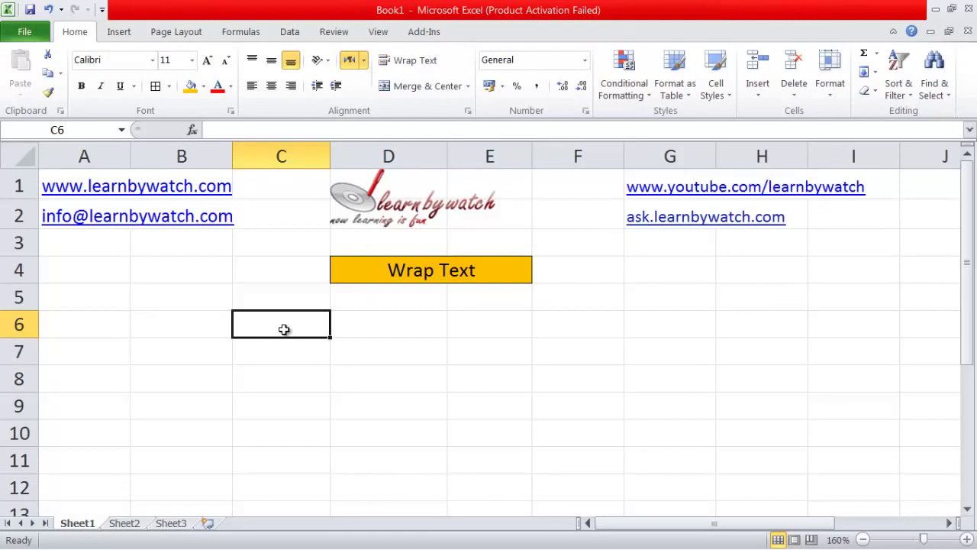
{"action": "type", "text": "7-"}
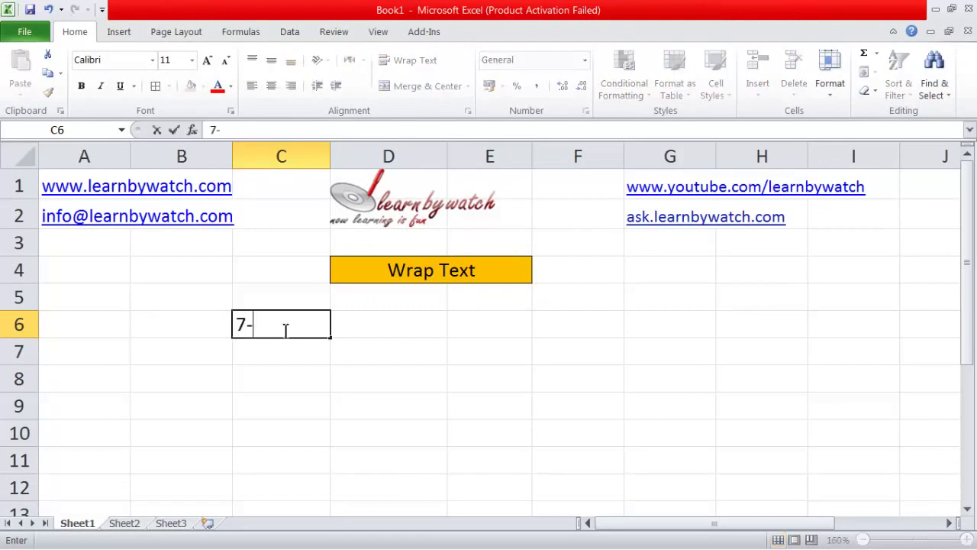
{"action": "type", "text": " Panchvati, "}
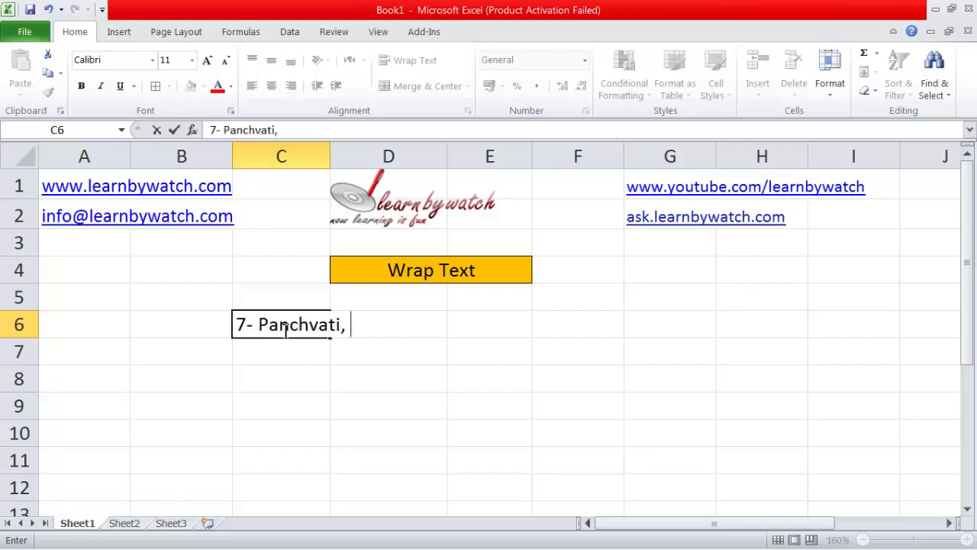
{"action": "type", "text": "Shyam Nagar, Bodla Road, "}
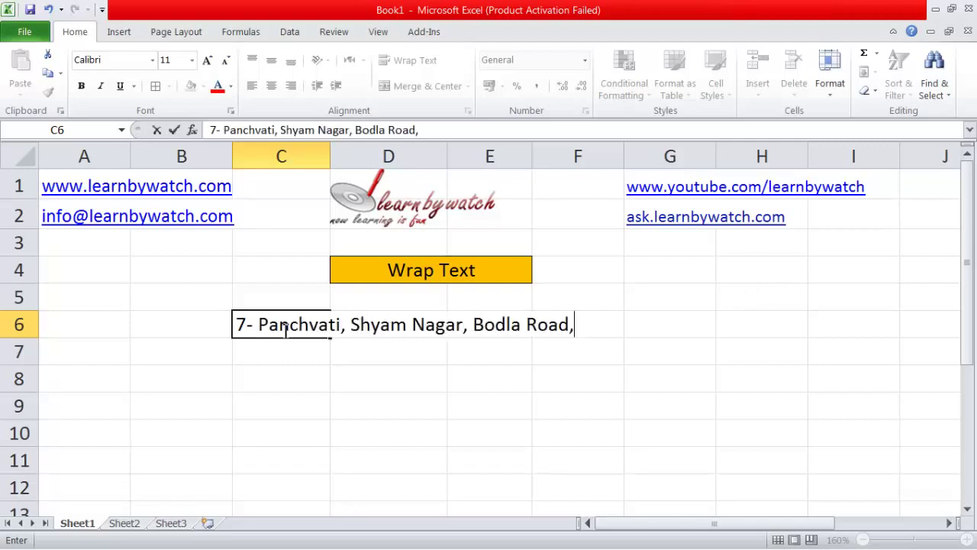
{"action": "type", "text": "Shahganj "}
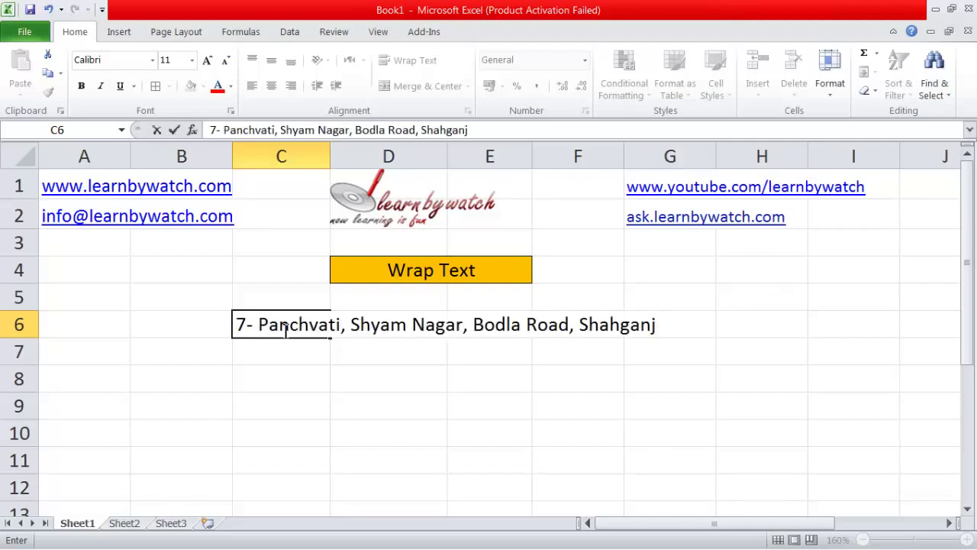
{"action": "type", "text": "Agra"}
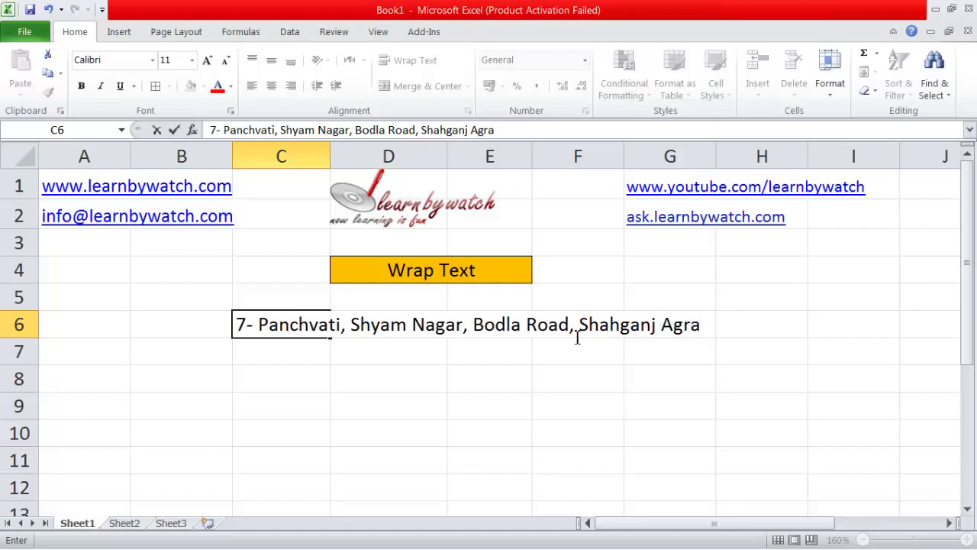
- Drag column C wide enough for the whole address, check cells C4–F6, then undo the resize
{"action": "left_click", "coordinate": [330, 153]}
{"action": "left_click_drag", "start_coordinate": [330, 154], "coordinate": [704, 172]}
{"action": "left_click", "coordinate": [479, 273]}
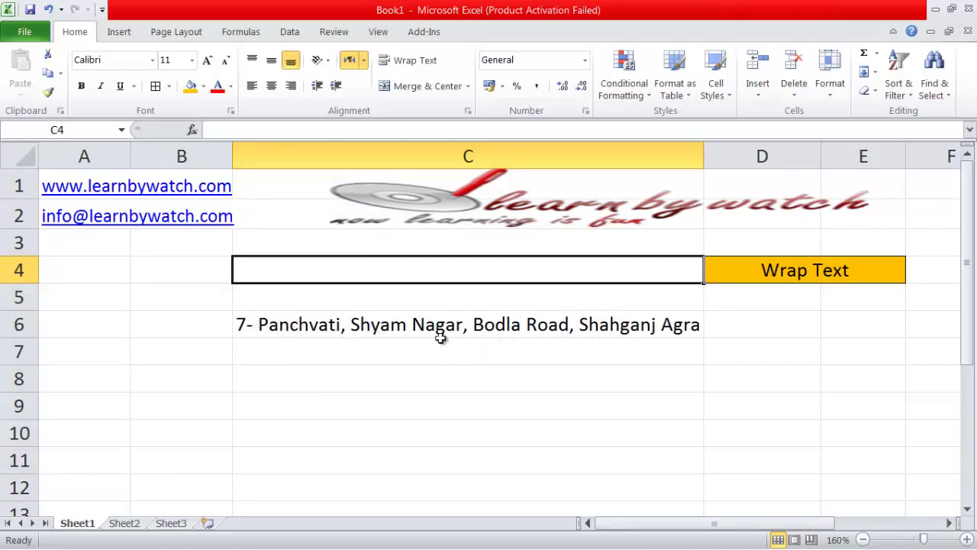
{"action": "left_click", "coordinate": [480, 333]}
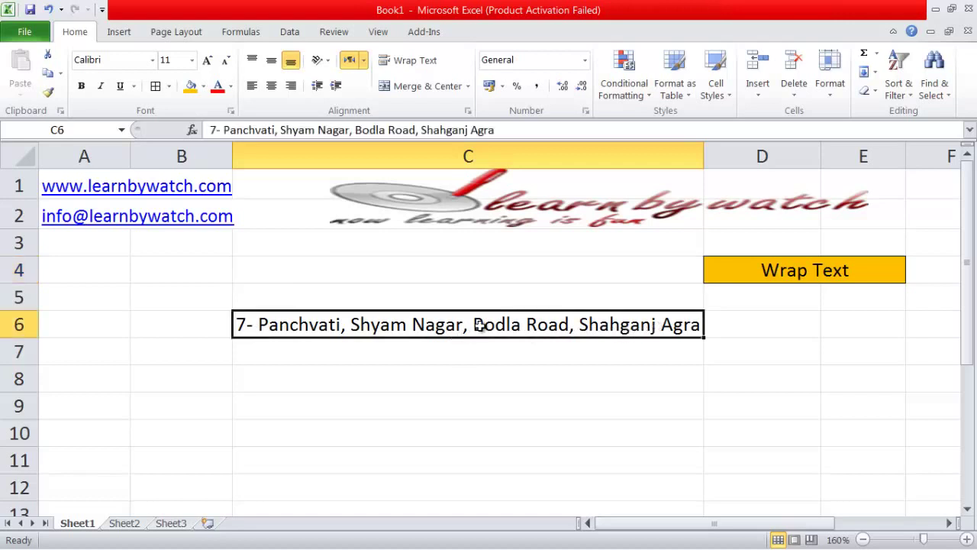
{"action": "left_click", "coordinate": [756, 328]}
{"action": "left_click", "coordinate": [833, 329]}
{"action": "left_click", "coordinate": [932, 329]}
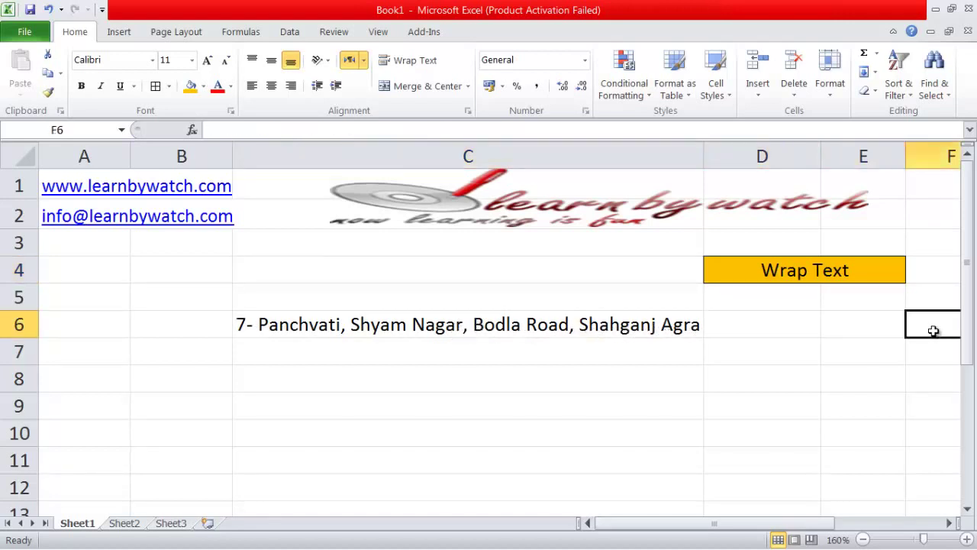
{"action": "left_click", "coordinate": [773, 326]}
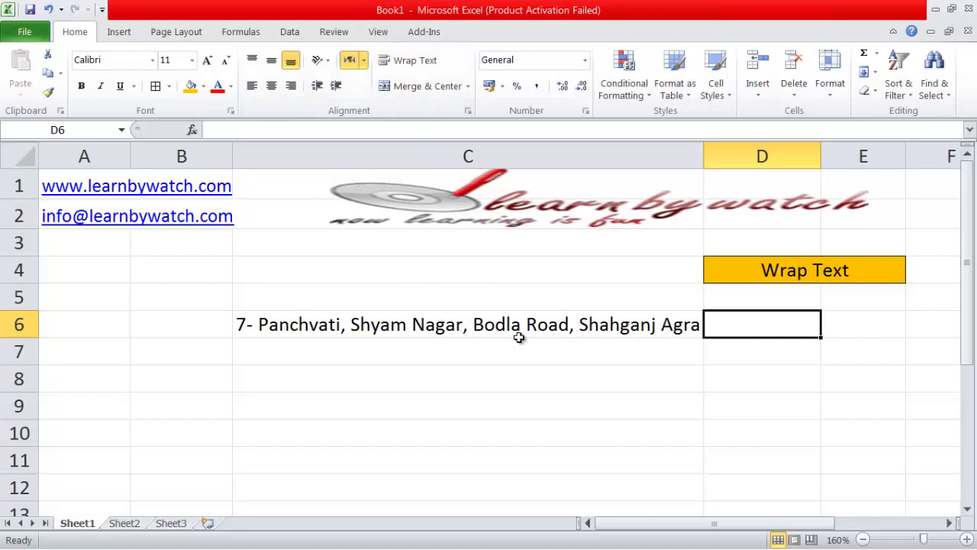
{"action": "key", "text": "ctrl+z"}
- Enter 'Learn By Watch' in D6, which cuts off the address in C6, then reselect C6
{"action": "left_click", "coordinate": [398, 326]}
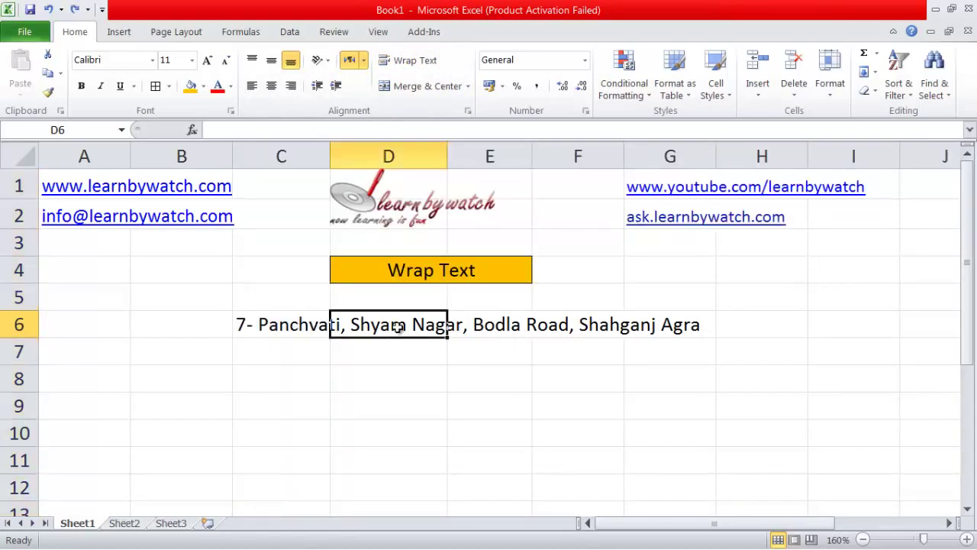
{"action": "type", "text": "Le"}
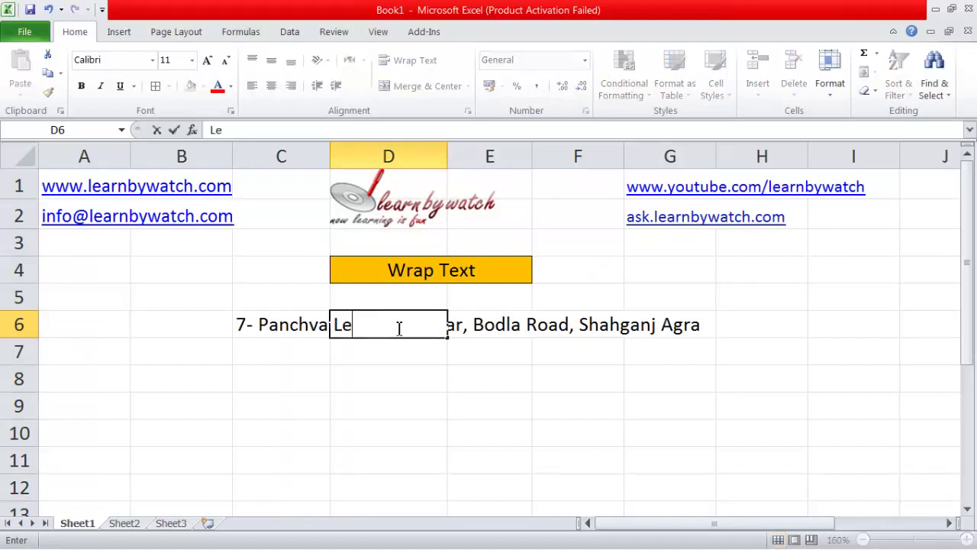
{"action": "type", "text": "arn By"}
{"action": "type", "text": " Watch"}
{"action": "key", "text": "Return"}
{"action": "key", "text": "Return"}
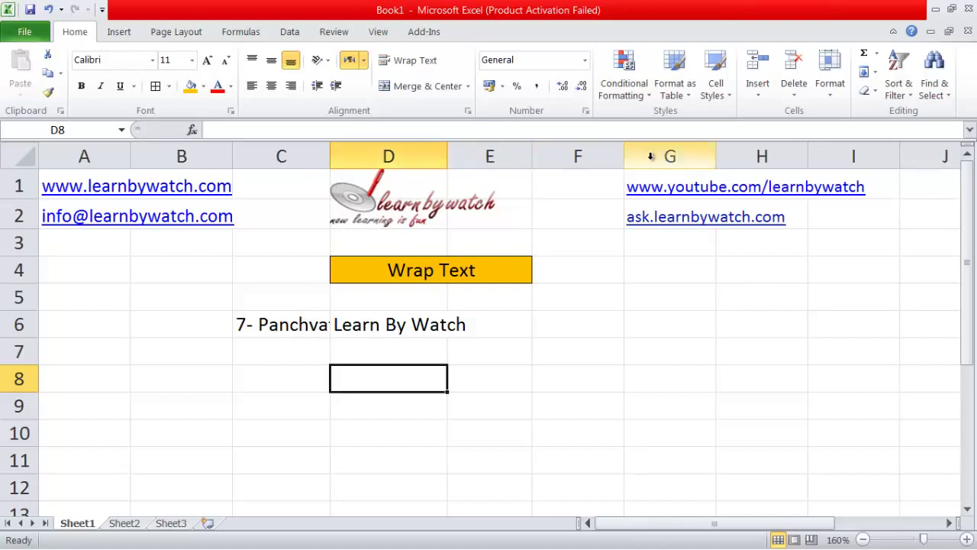
{"action": "left_click", "coordinate": [272, 328]}
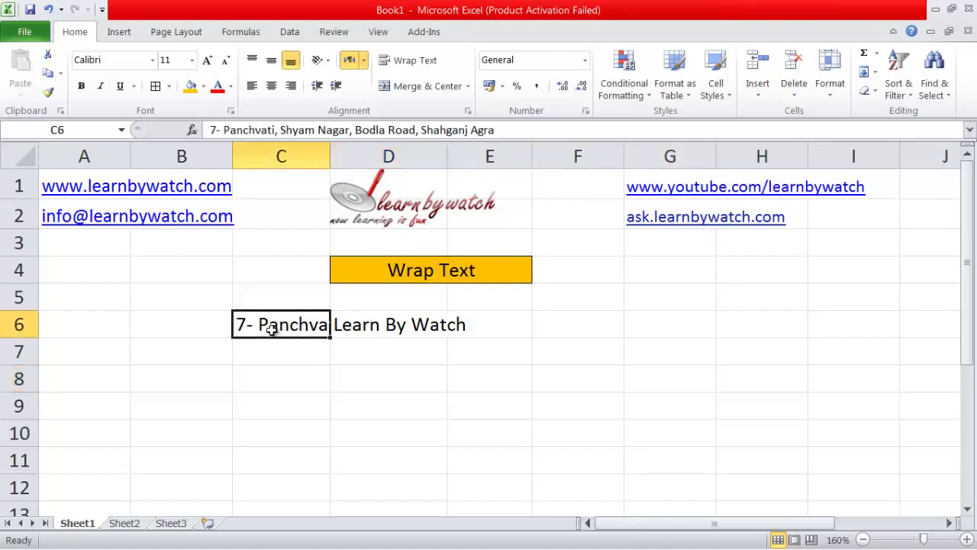
- Turn on Wrap Text for C6 and then D6 so both texts wrap in a taller row 6
{"action": "left_click", "coordinate": [421, 61]}
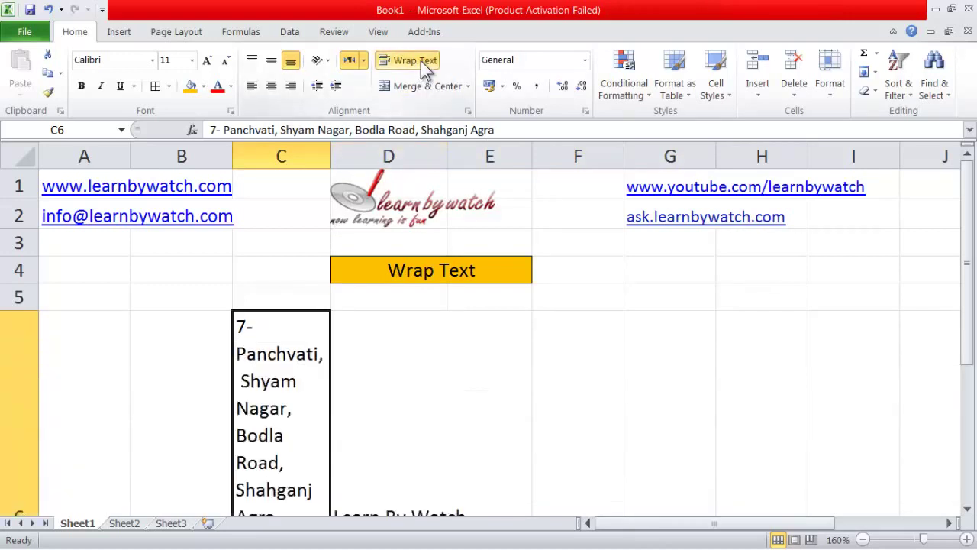
{"action": "scroll", "coordinate": [298, 350], "scroll_direction": "down", "scroll_amount": 1}
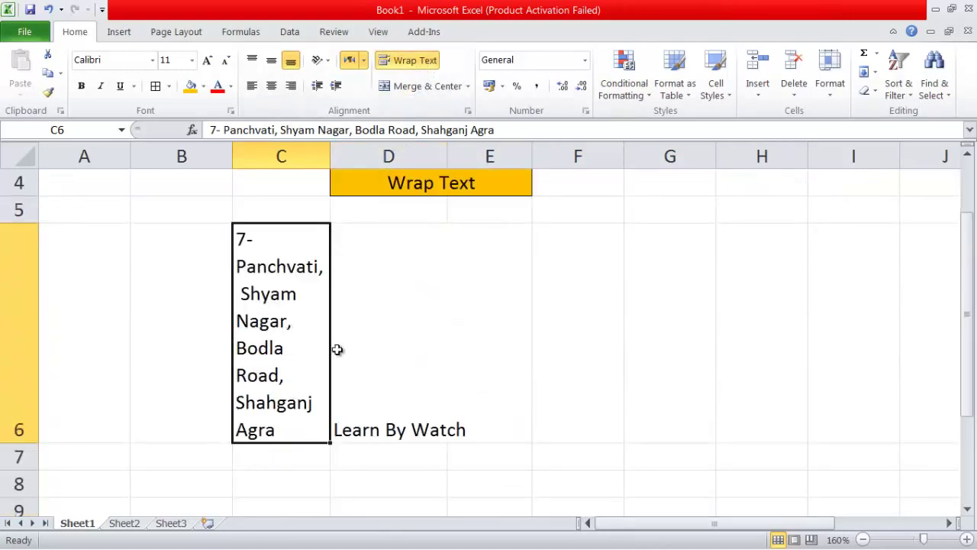
{"action": "left_click", "coordinate": [411, 406]}
{"action": "left_click", "coordinate": [419, 61]}
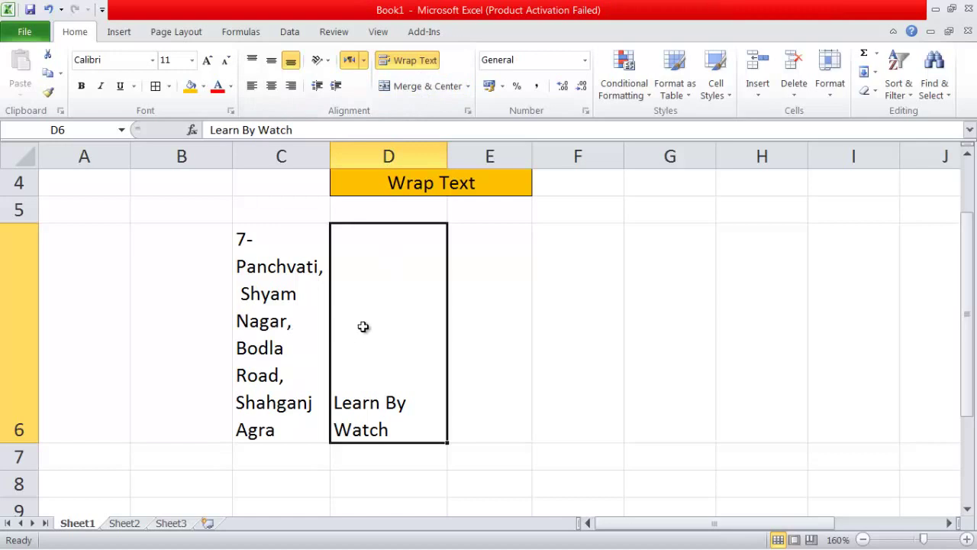
{"action": "left_click", "coordinate": [403, 465]}
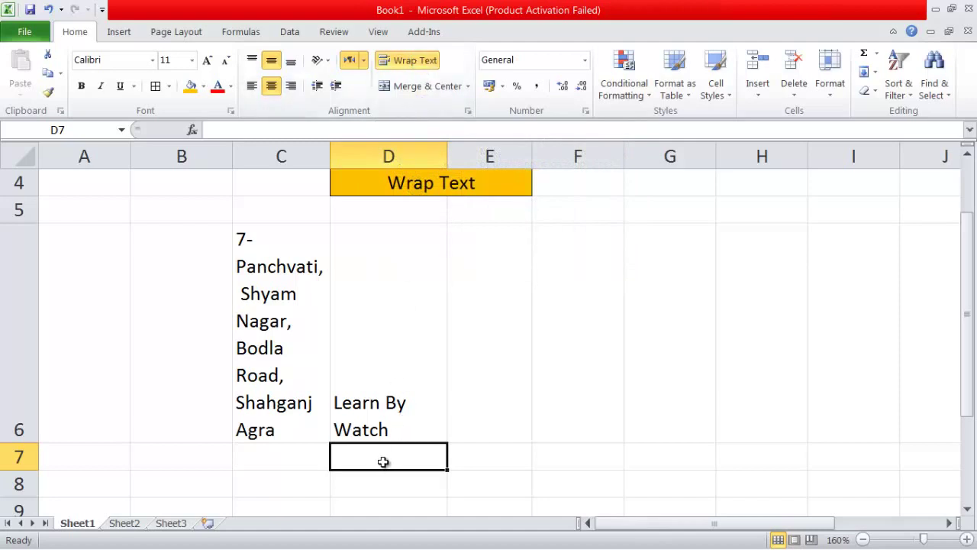
{"action": "left_click", "coordinate": [375, 424]}
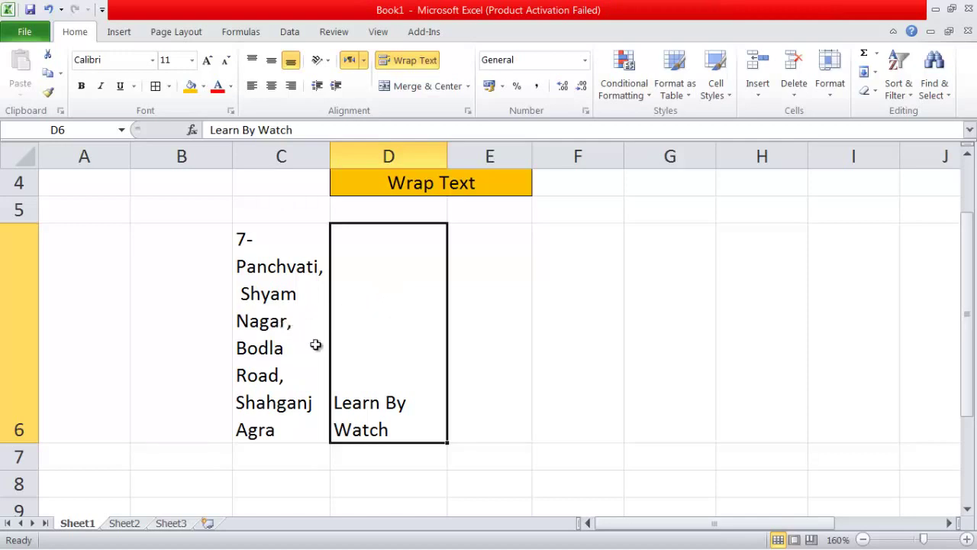
- Select C6:D6 and, after trying Top and Right alignment, settle on Middle Align and Center
{"action": "left_click_drag", "start_coordinate": [273, 341], "coordinate": [343, 306]}
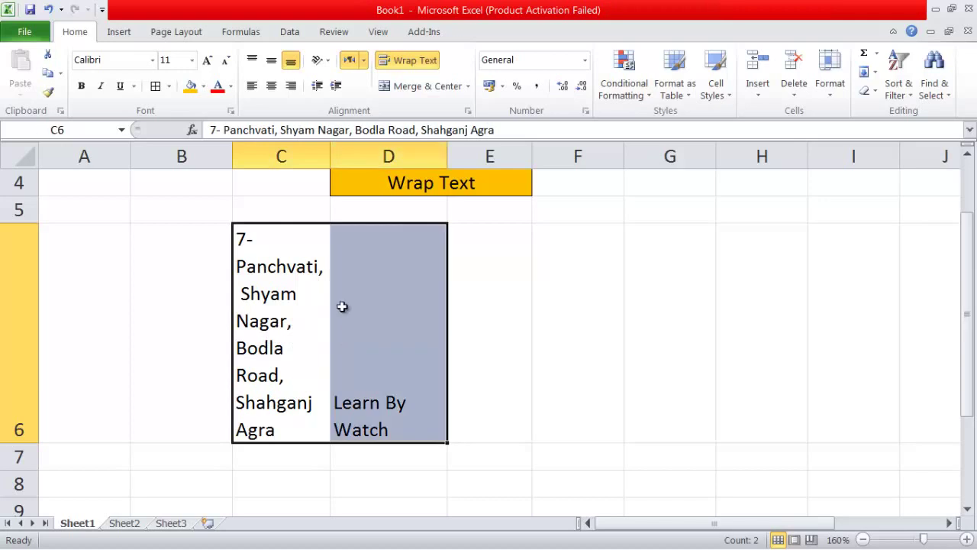
{"action": "left_click", "coordinate": [271, 61]}
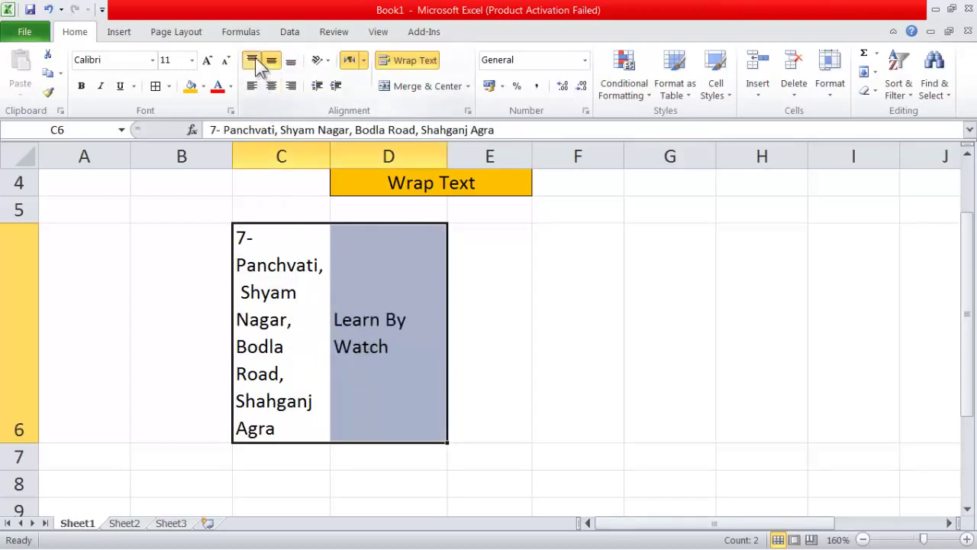
{"action": "left_click", "coordinate": [256, 61]}
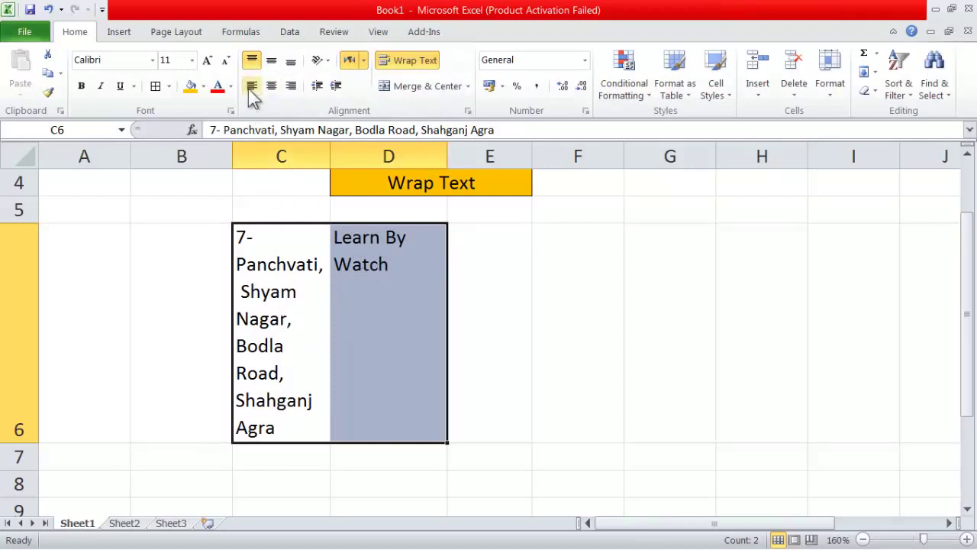
{"action": "left_click", "coordinate": [272, 86]}
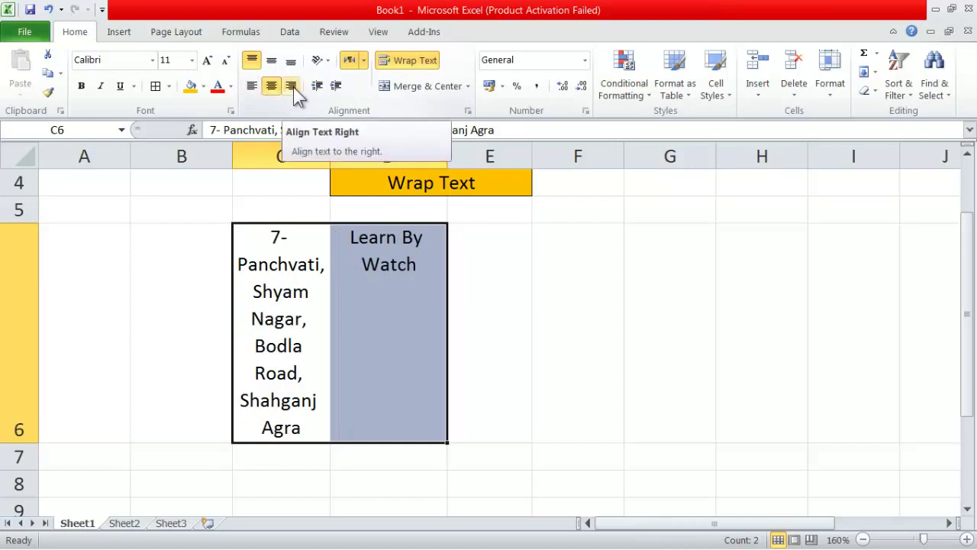
{"action": "left_click", "coordinate": [293, 87]}
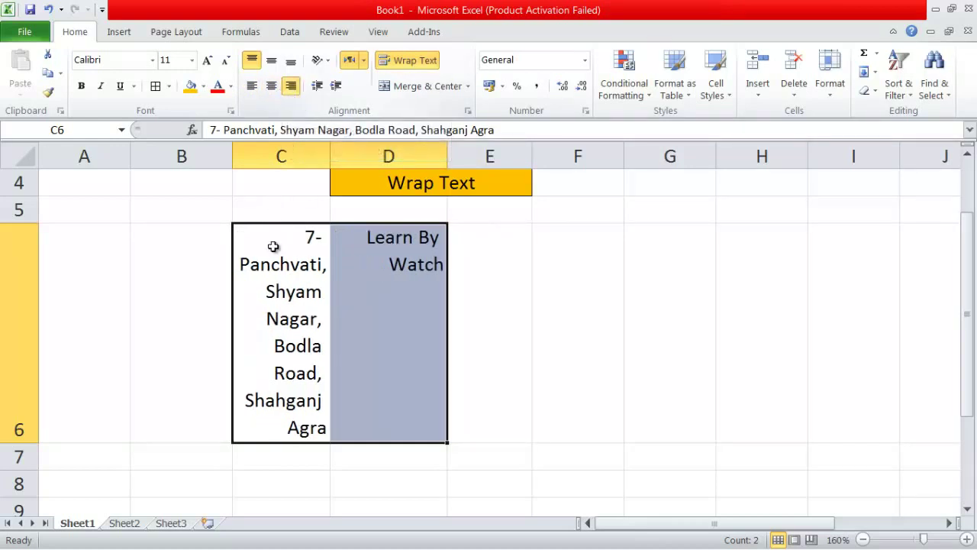
{"action": "left_click", "coordinate": [271, 86]}
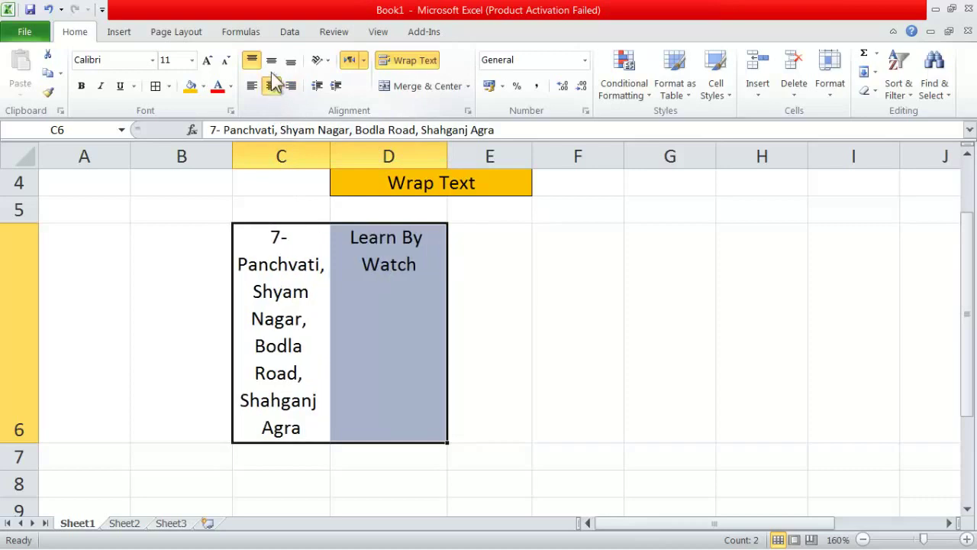
{"action": "left_click", "coordinate": [271, 60]}
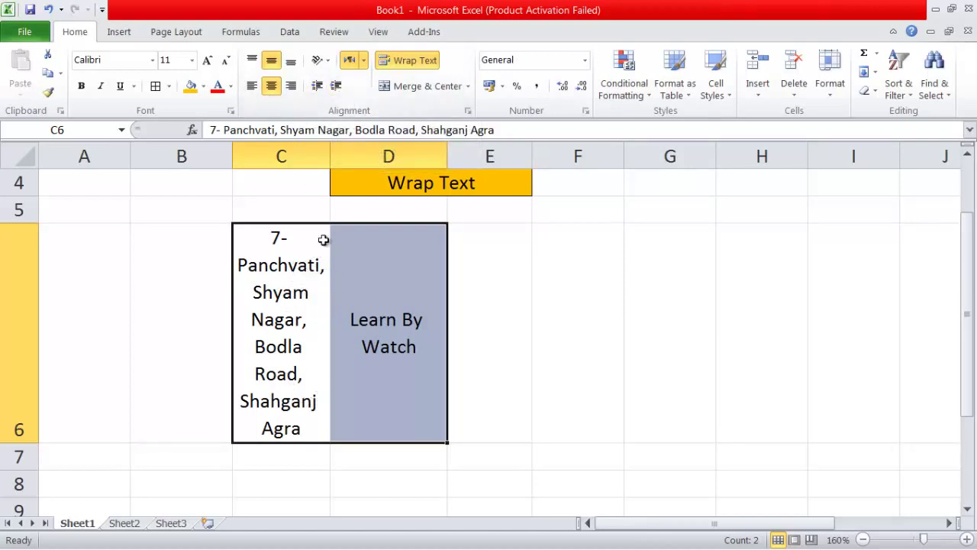
- Try increasing and decreasing the indent of the address in C6
{"action": "left_click", "coordinate": [336, 87]}
{"action": "left_click", "coordinate": [336, 87]}
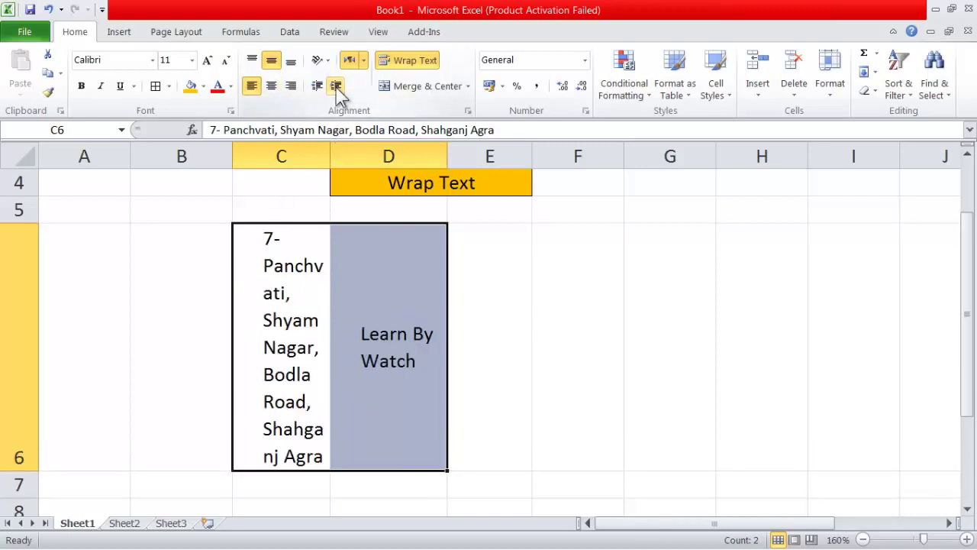
{"action": "left_click", "coordinate": [315, 87]}
{"action": "left_click", "coordinate": [316, 87]}
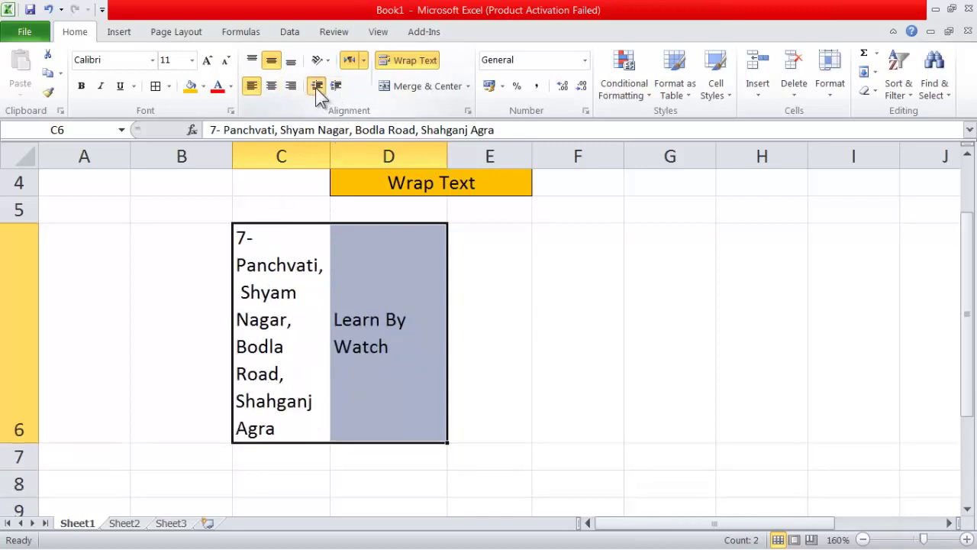
{"action": "left_click", "coordinate": [336, 87]}
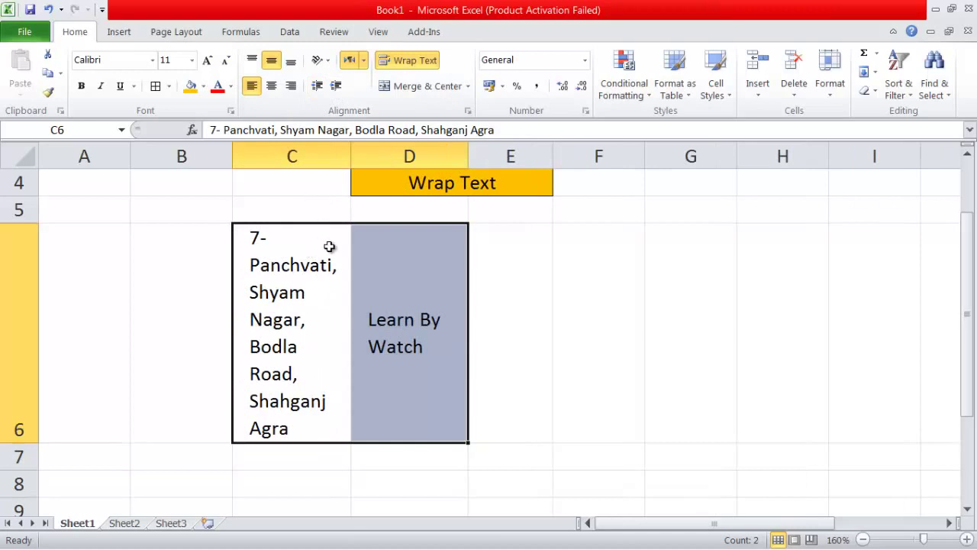
- Widen columns C and D slightly so row 6 shortens, then re-center text in both cells
{"action": "left_click_drag", "start_coordinate": [350, 156], "coordinate": [367, 156]}
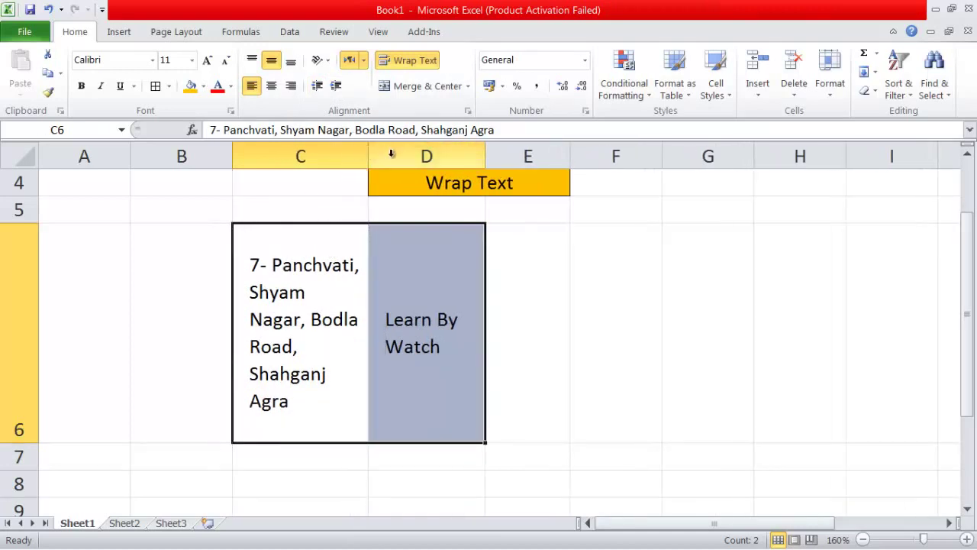
{"action": "left_click_drag", "start_coordinate": [485, 156], "coordinate": [498, 156]}
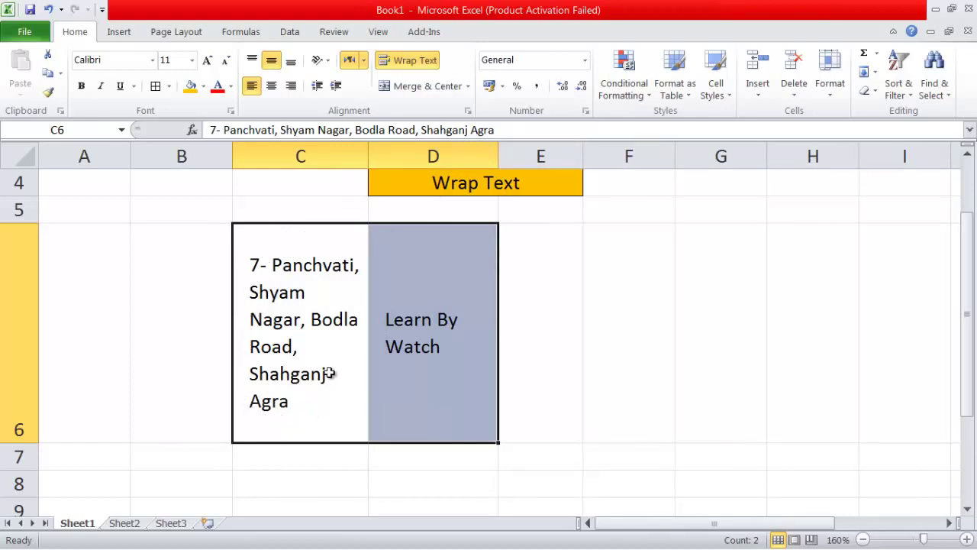
{"action": "left_click", "coordinate": [337, 85]}
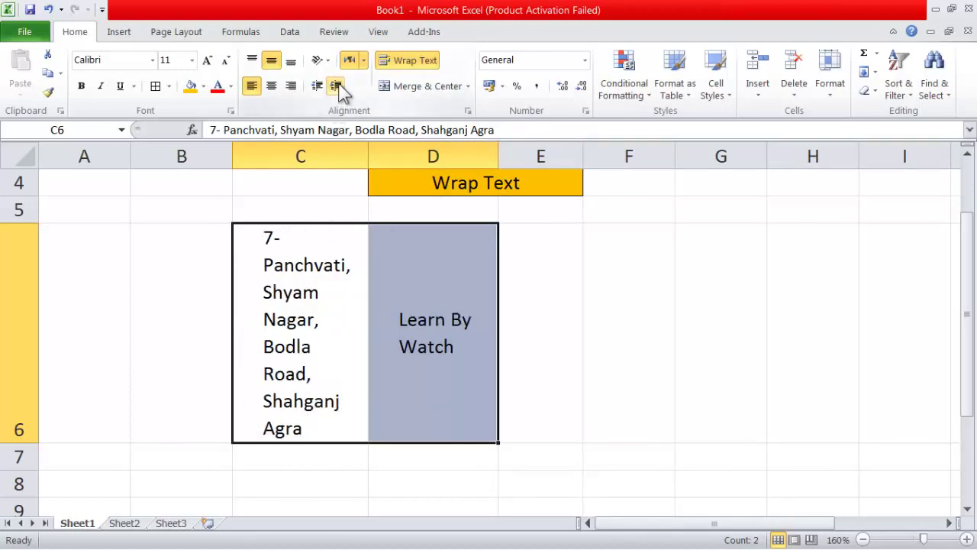
{"action": "left_click", "coordinate": [271, 86]}
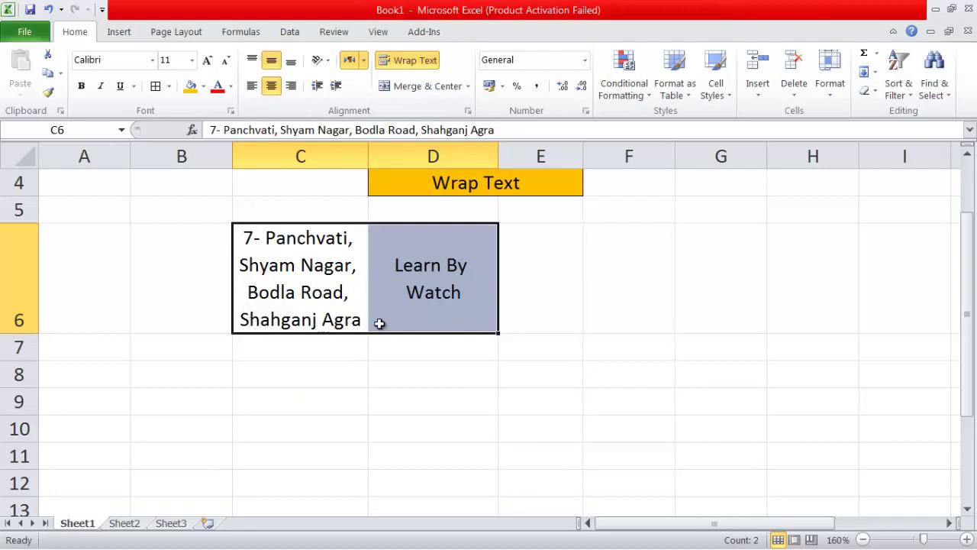
{"action": "scroll", "coordinate": [378, 325], "scroll_direction": "up", "scroll_amount": 1}
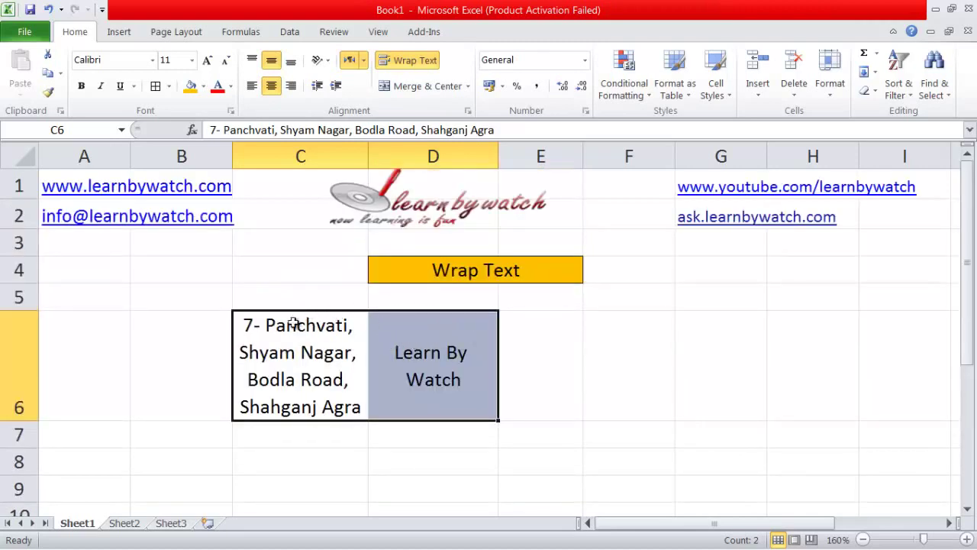